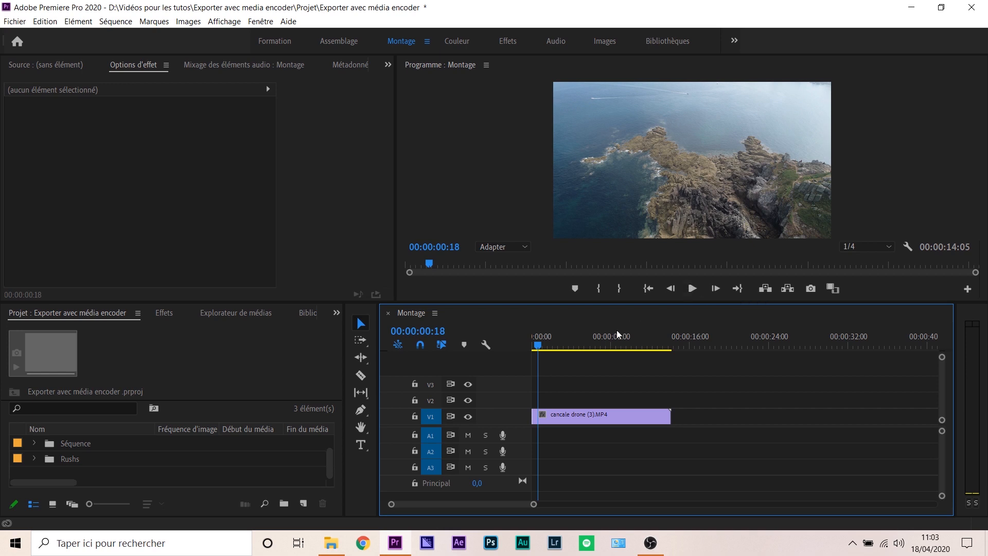
Preview the start of the Montage sequence, stop playback and return the playhead to 00:00:00:00
{"action": "left_click_drag", "start_coordinate": [539, 343], "coordinate": [532, 344]}
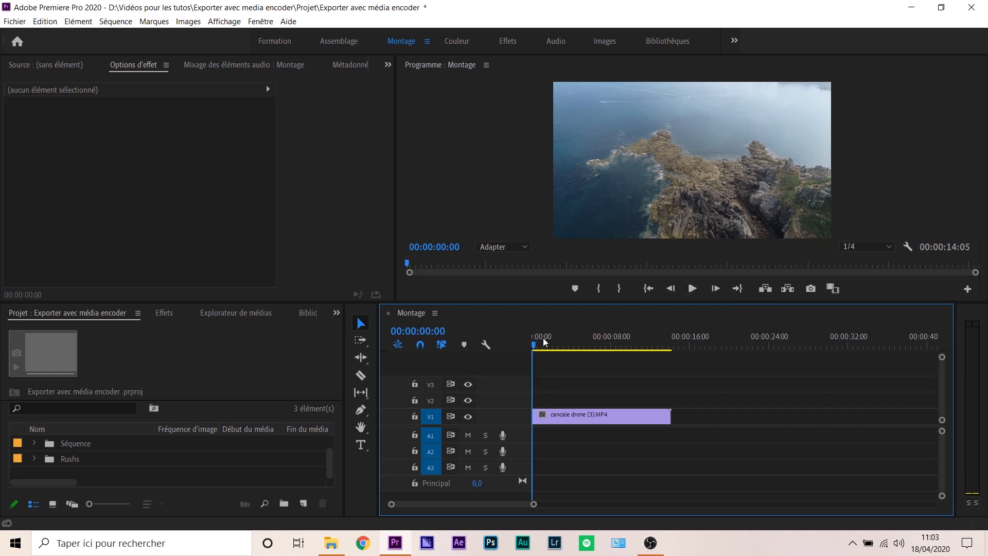
{"action": "left_click", "coordinate": [692, 289]}
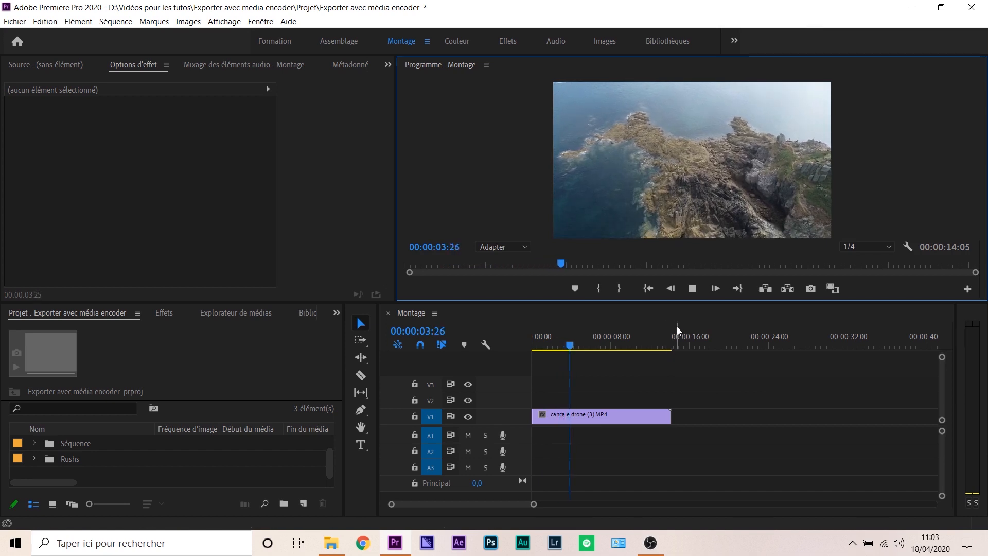
{"action": "left_click", "coordinate": [692, 288]}
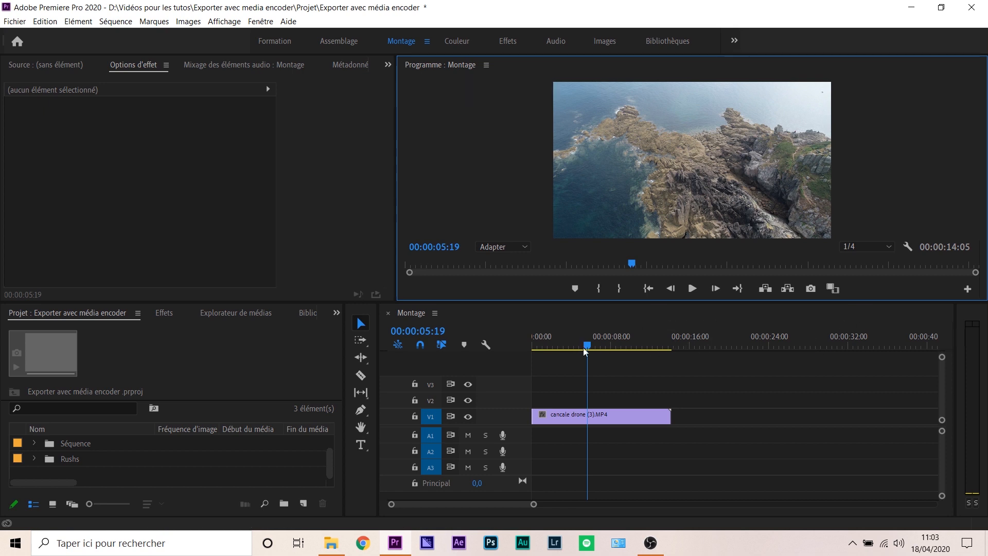
{"action": "left_click_drag", "start_coordinate": [587, 346], "coordinate": [520, 352]}
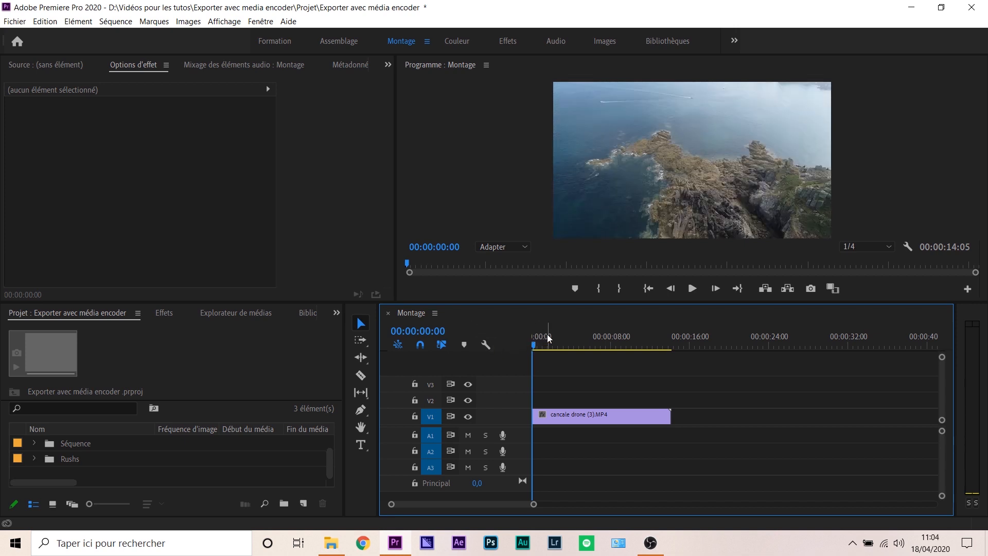
{"action": "mouse_move", "coordinate": [539, 345]}
{"action": "left_mouse_down"}
{"action": "mouse_move", "coordinate": [568, 346]}
{"action": "mouse_move", "coordinate": [531, 347]}
{"action": "left_mouse_up"}
Open the media export settings for the Montage sequence
{"action": "left_click", "coordinate": [6, 23]}
{"action": "mouse_move", "coordinate": [105, 348]}
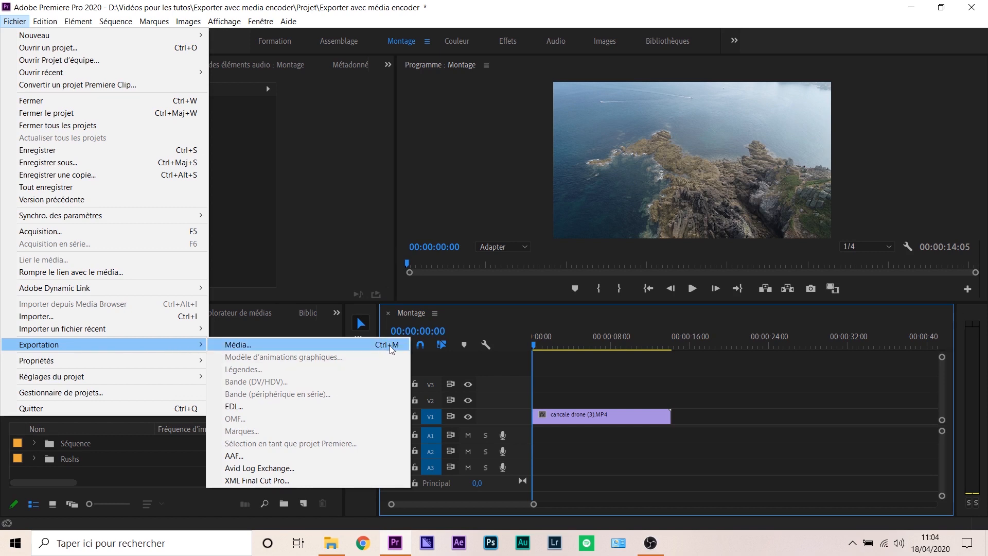
{"action": "left_click", "coordinate": [251, 349]}
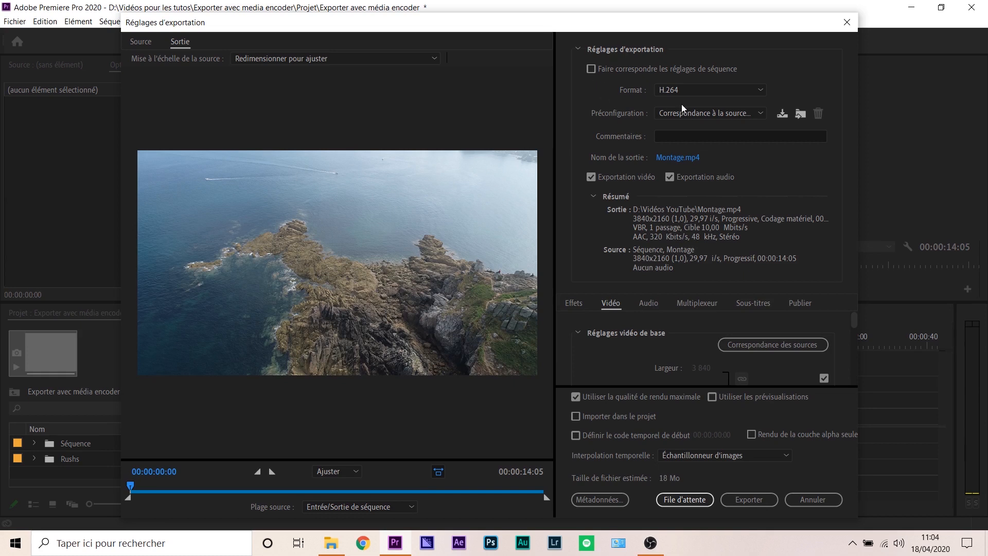
Examine the available export formats and H.264 presets, and the output file's name and save folder, leaving all of them as they are
{"action": "left_click", "coordinate": [696, 92]}
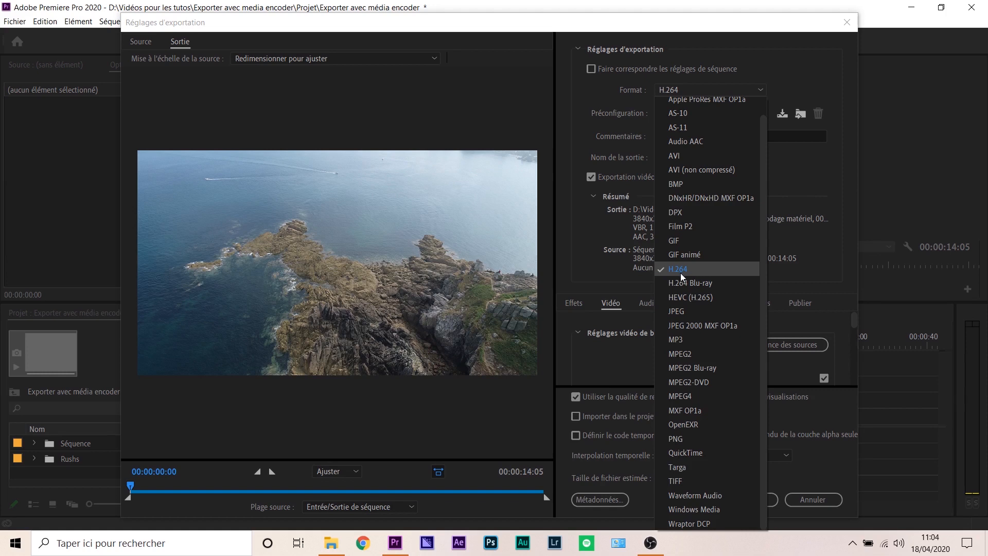
{"action": "left_click", "coordinate": [565, 117]}
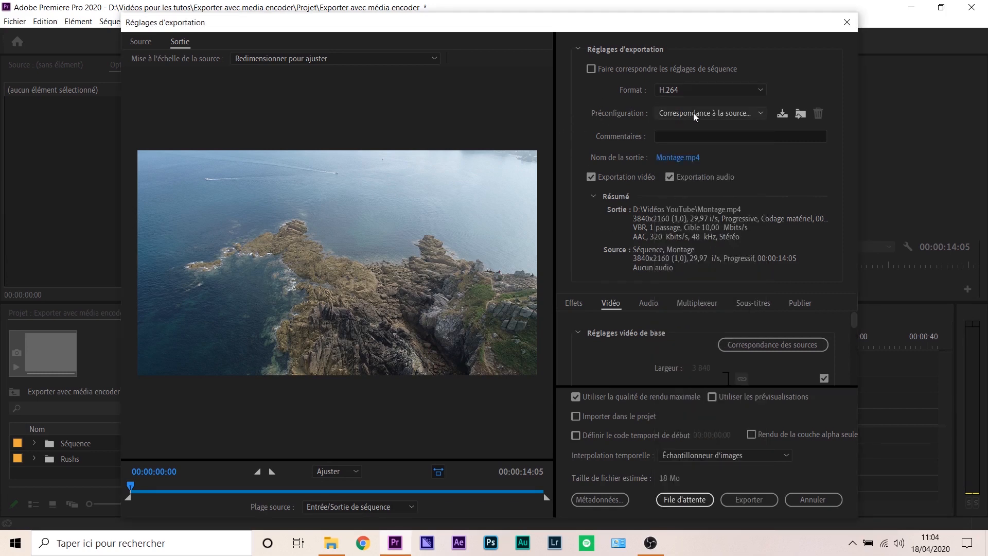
{"action": "left_click", "coordinate": [677, 114]}
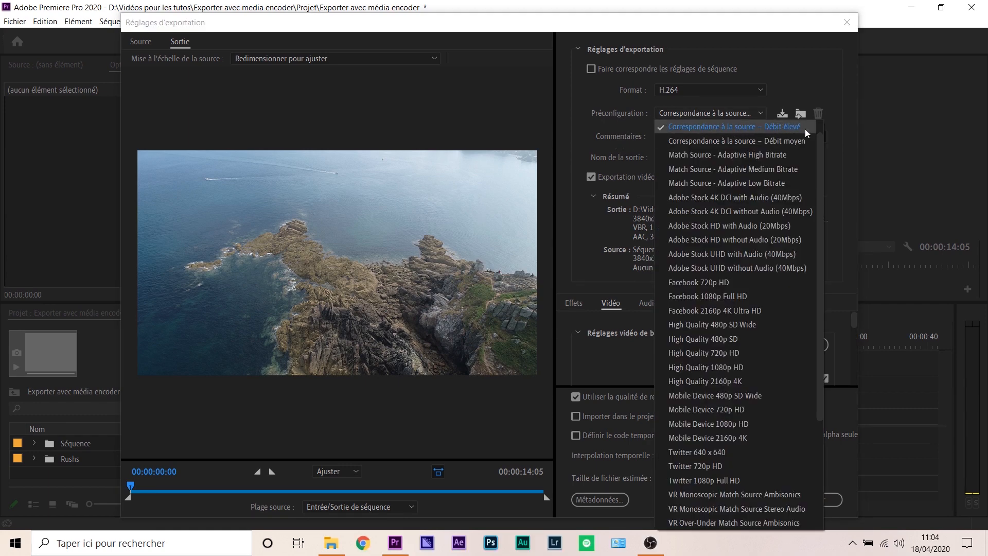
{"action": "scroll", "coordinate": [713, 330], "scroll_direction": "down", "scroll_amount": 4}
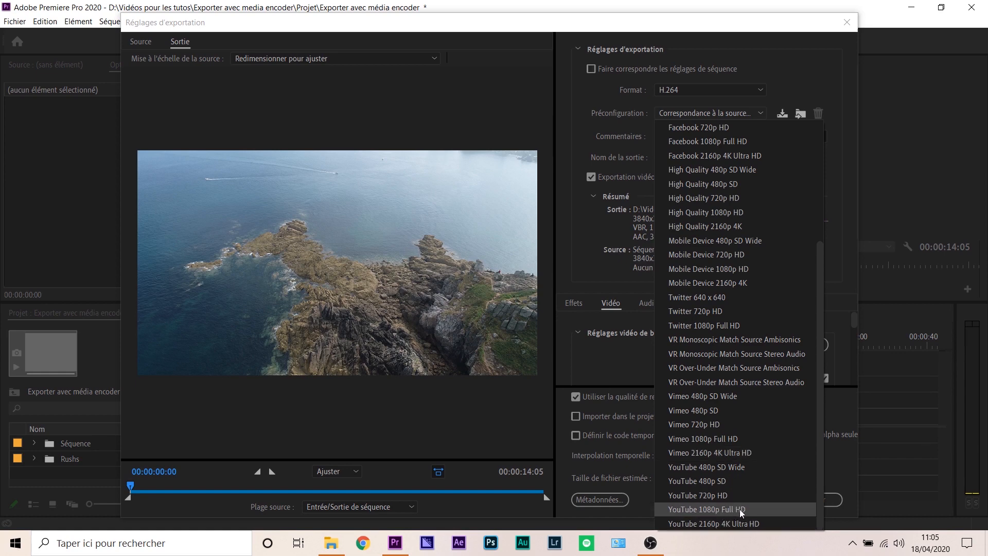
{"action": "scroll", "coordinate": [674, 147], "scroll_direction": "up", "scroll_amount": 4}
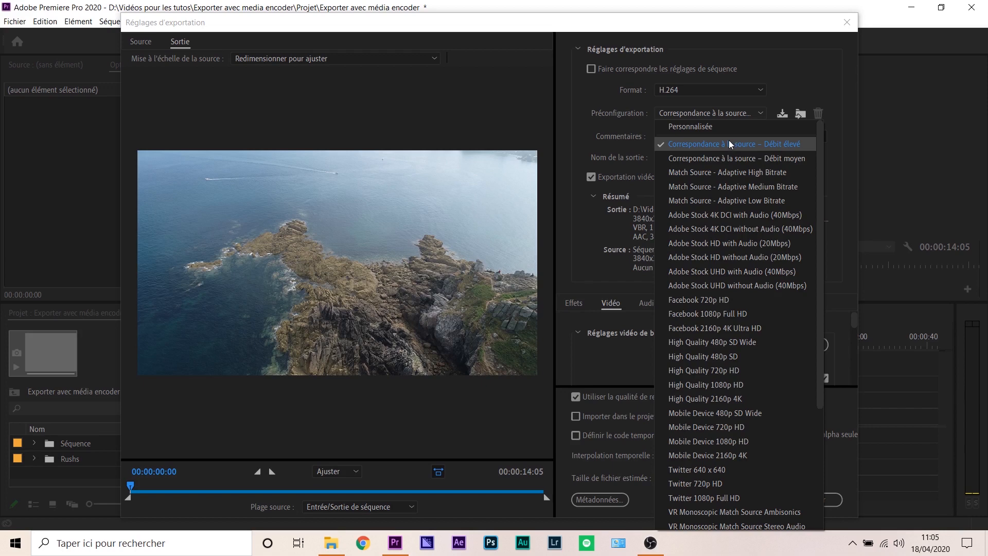
{"action": "left_click", "coordinate": [567, 123]}
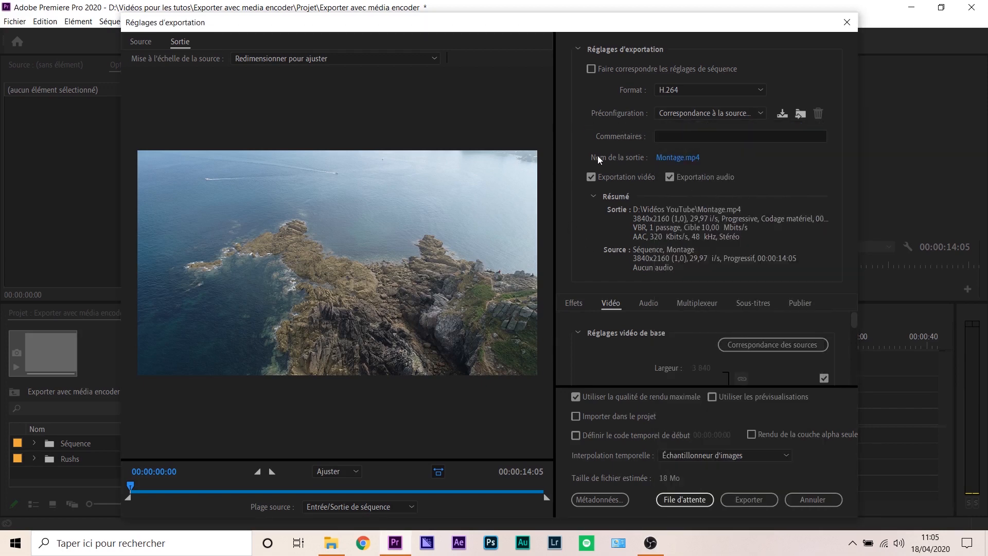
{"action": "left_click", "coordinate": [674, 158]}
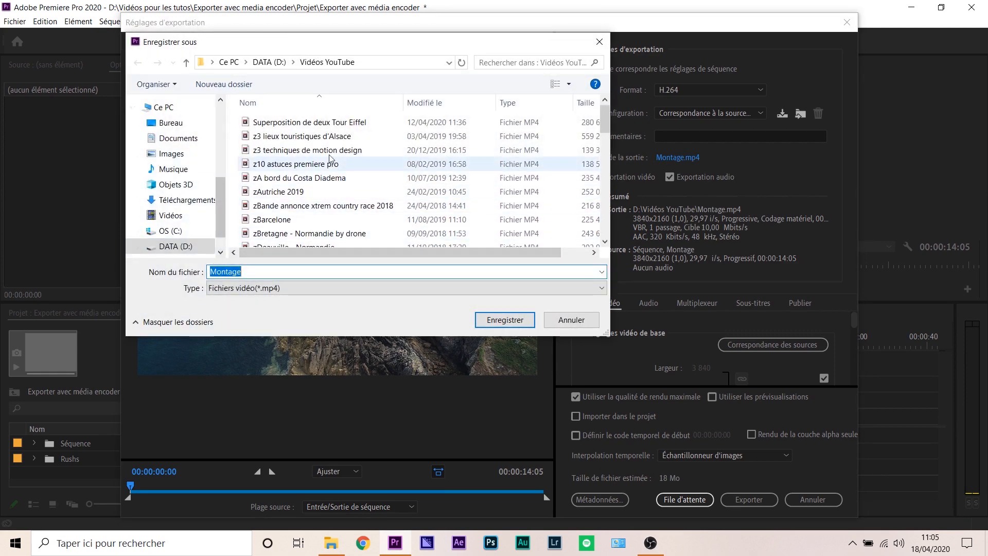
{"action": "left_click", "coordinate": [564, 320]}
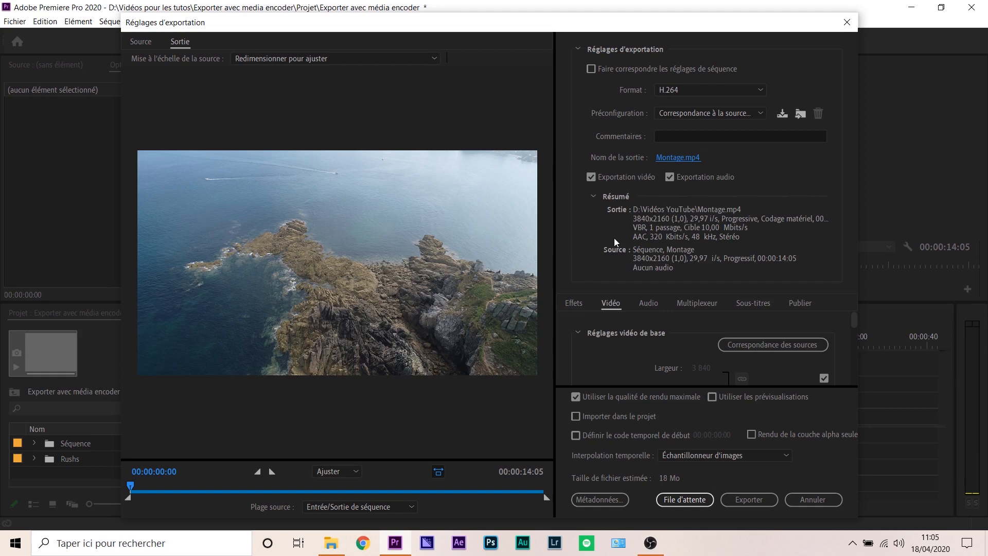
Enable rendering at maximum resolution (Rendu à la résolution maximale) in the export's video settings
{"action": "left_click", "coordinate": [570, 304]}
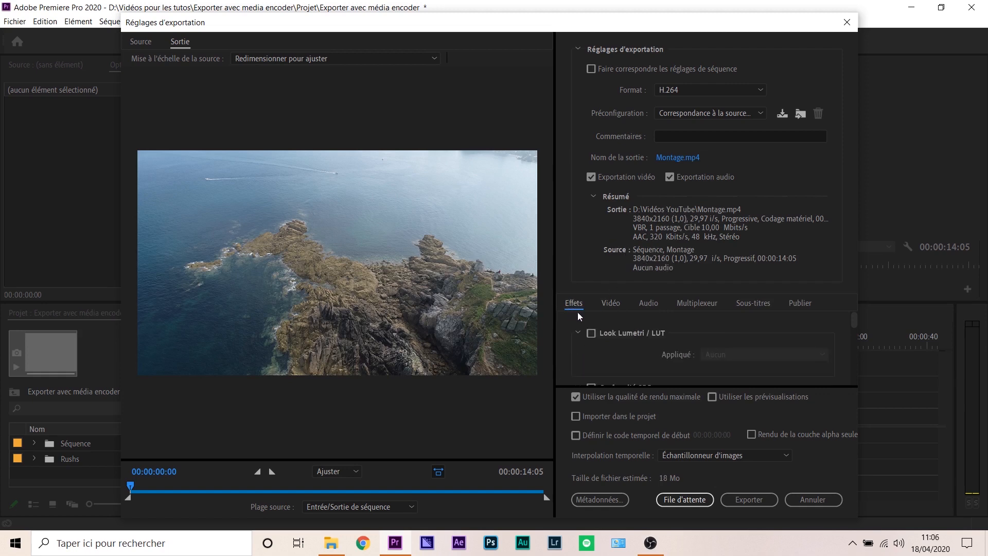
{"action": "left_click", "coordinate": [610, 303]}
{"action": "scroll", "coordinate": [612, 345], "scroll_direction": "down", "scroll_amount": 3}
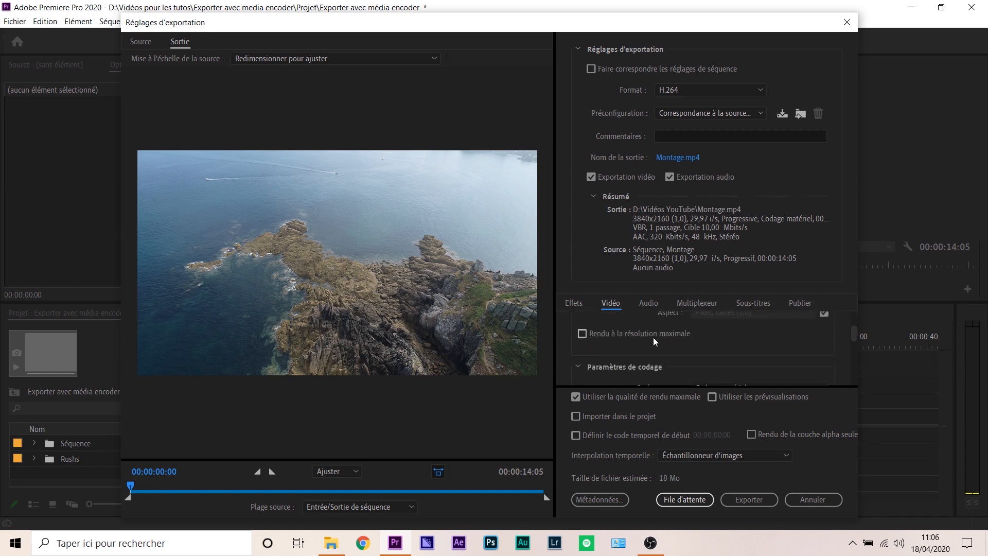
{"action": "left_click", "coordinate": [582, 333]}
Examine the export's video encoding and bitrate settings, VR option, and audio format, codec, sample rate and channel settings
{"action": "scroll", "coordinate": [644, 348], "scroll_direction": "down", "scroll_amount": 1}
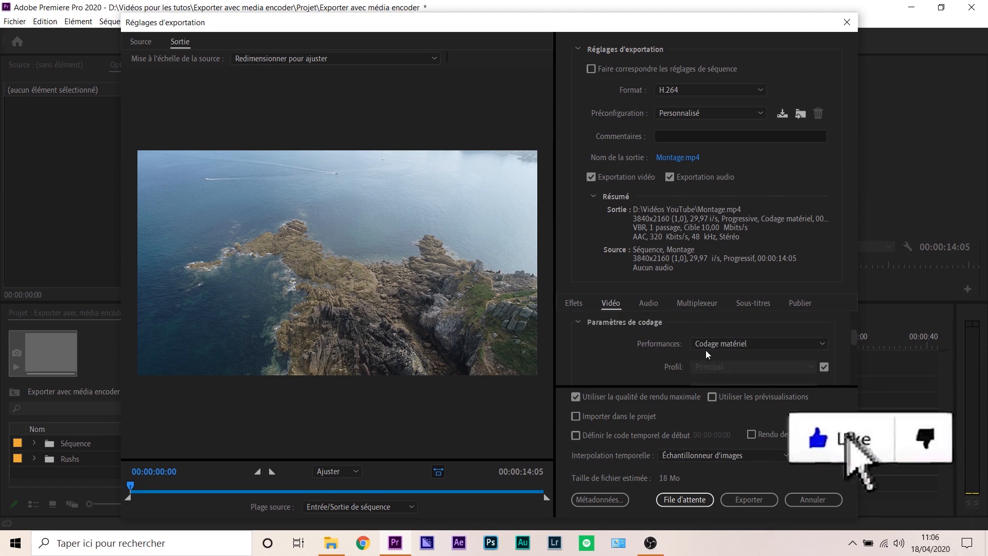
{"action": "scroll", "coordinate": [614, 352], "scroll_direction": "down", "scroll_amount": 3}
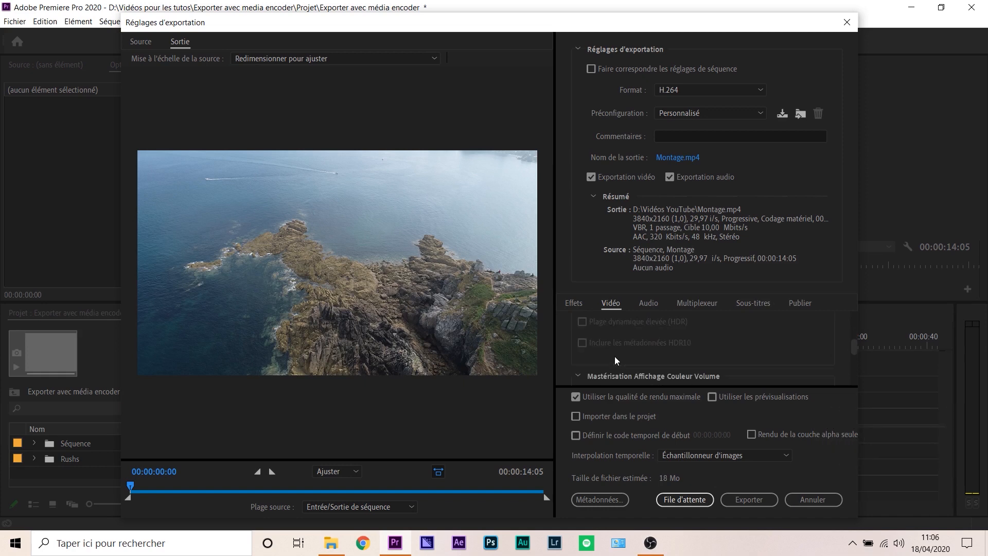
{"action": "scroll", "coordinate": [620, 356], "scroll_direction": "down", "scroll_amount": 4}
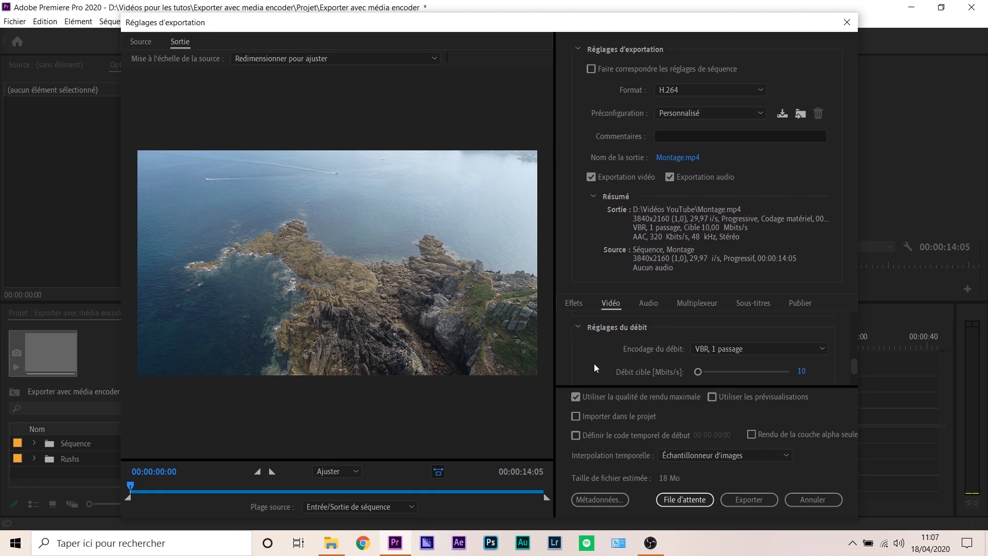
{"action": "scroll", "coordinate": [594, 363], "scroll_direction": "down", "scroll_amount": 3}
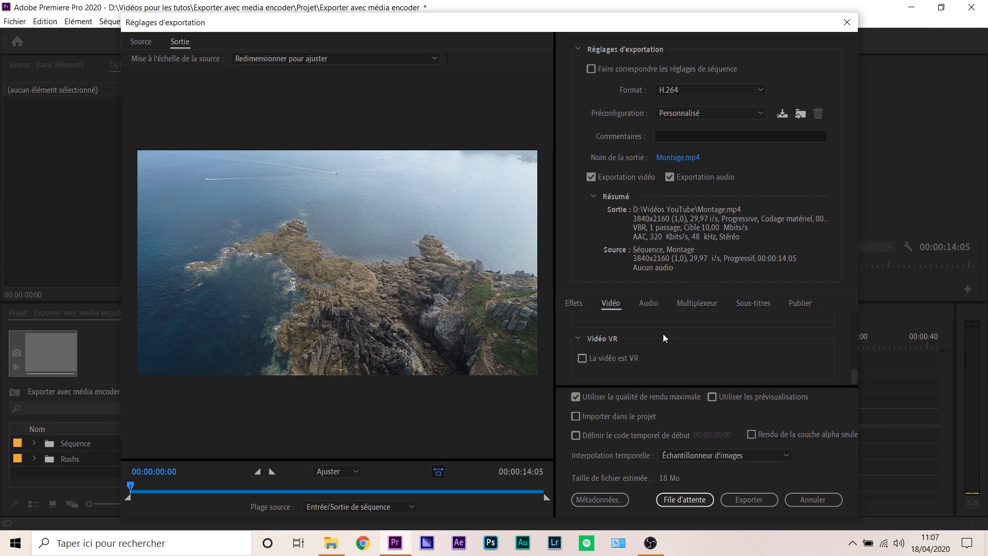
{"action": "left_click", "coordinate": [647, 303]}
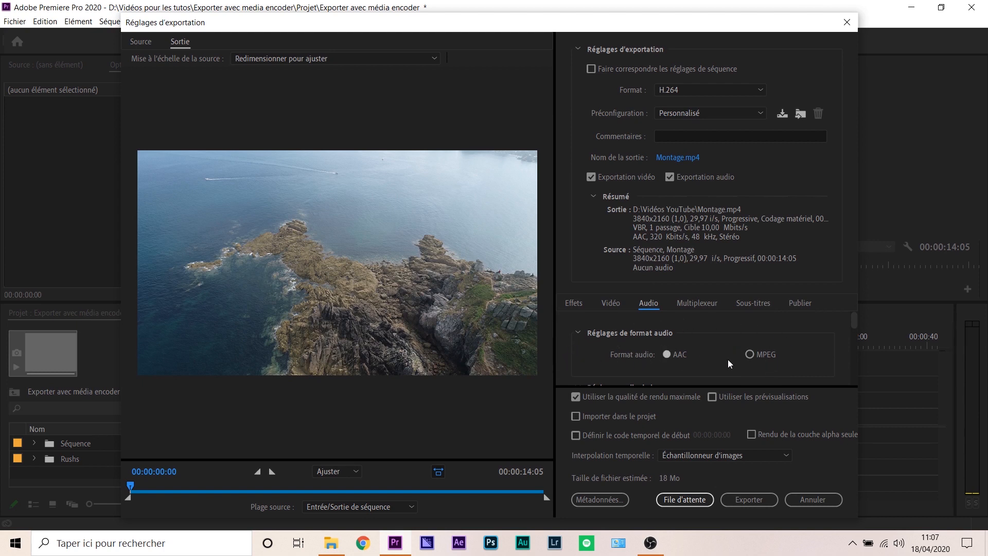
{"action": "scroll", "coordinate": [594, 355], "scroll_direction": "down", "scroll_amount": 2}
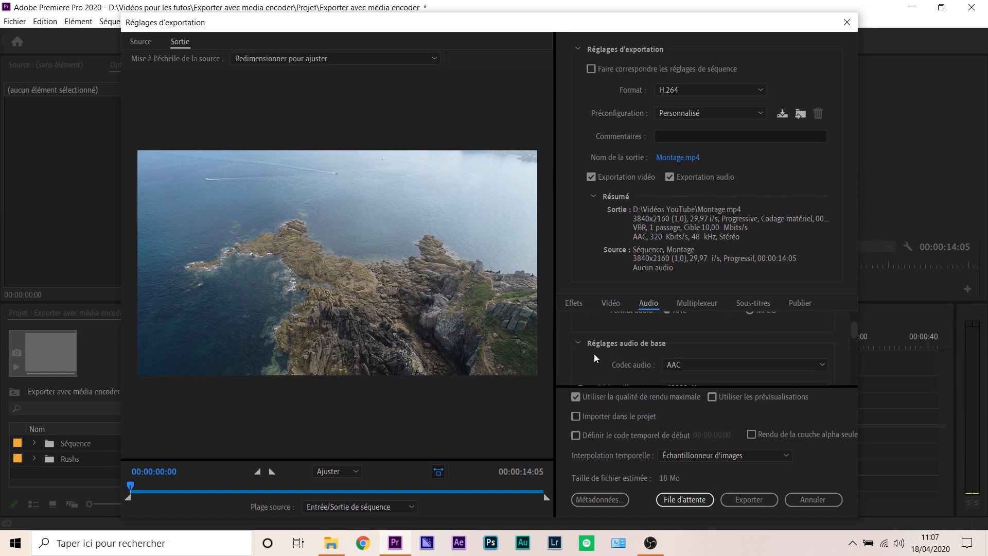
{"action": "scroll", "coordinate": [595, 355], "scroll_direction": "down", "scroll_amount": 4}
{"action": "scroll", "coordinate": [598, 358], "scroll_direction": "up", "scroll_amount": 2}
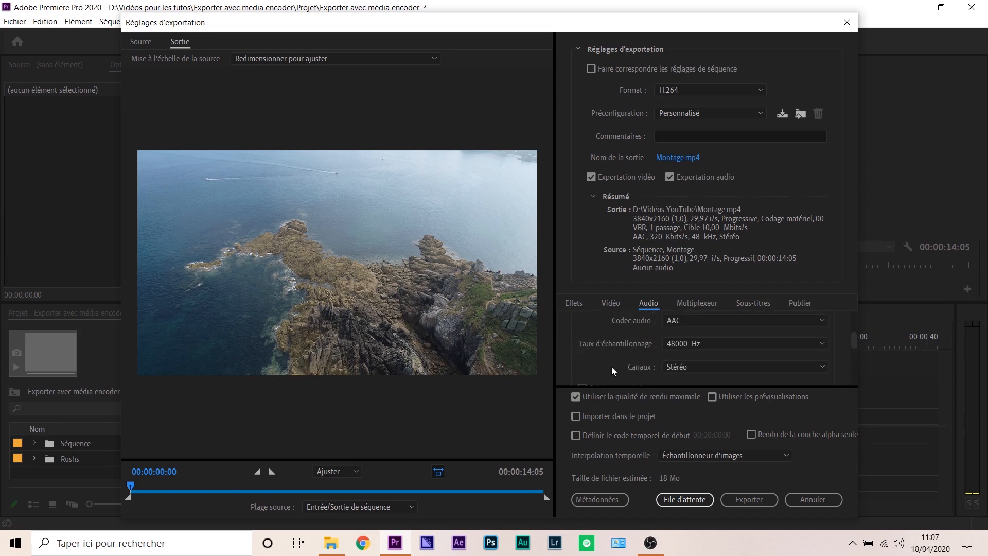
{"action": "scroll", "coordinate": [618, 367], "scroll_direction": "down", "scroll_amount": 3}
{"action": "scroll", "coordinate": [619, 361], "scroll_direction": "up", "scroll_amount": 5}
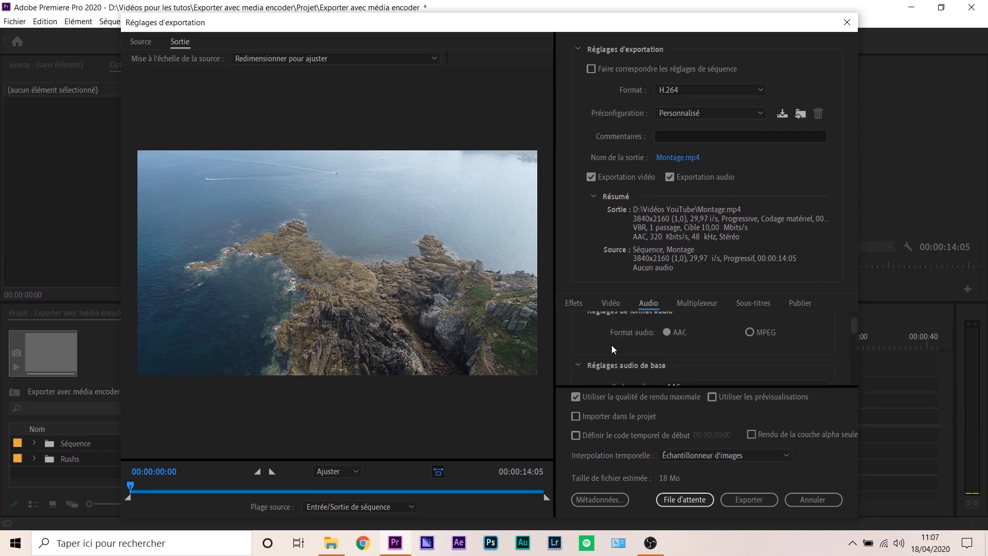
{"action": "scroll", "coordinate": [611, 346], "scroll_direction": "up", "scroll_amount": 1}
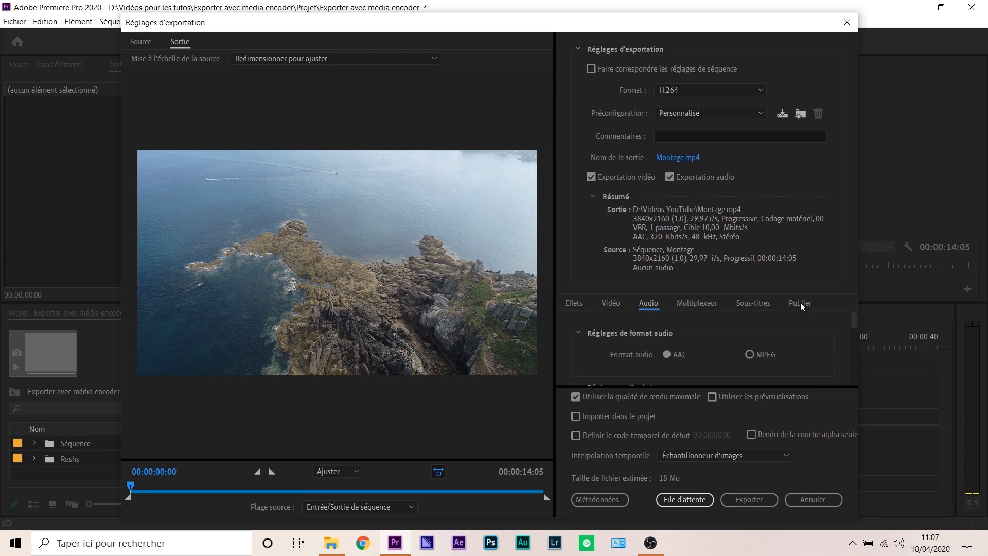
Examine the multiplexer, caption and publishing options of the export, and return to the video settings
{"action": "left_click", "coordinate": [801, 303]}
{"action": "left_click", "coordinate": [685, 302]}
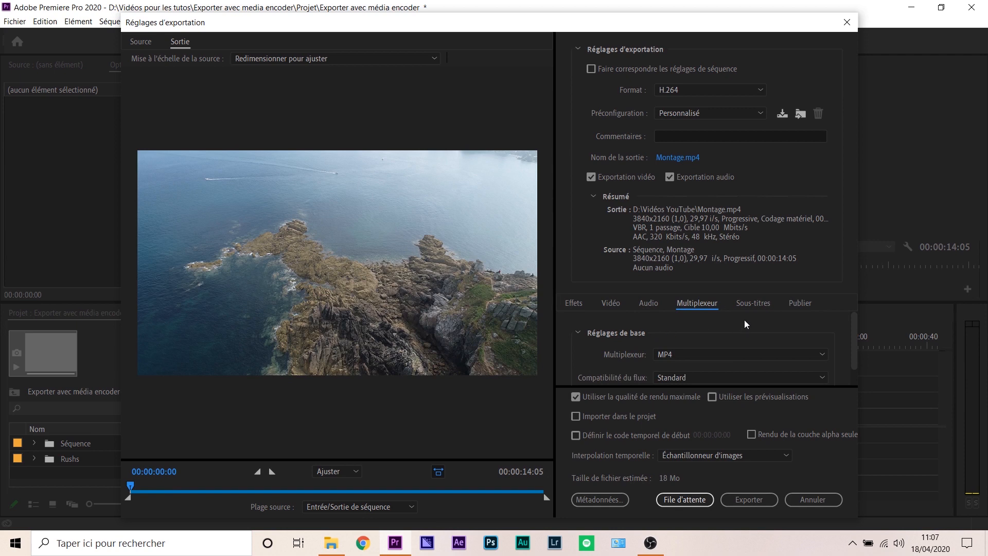
{"action": "left_click", "coordinate": [756, 303]}
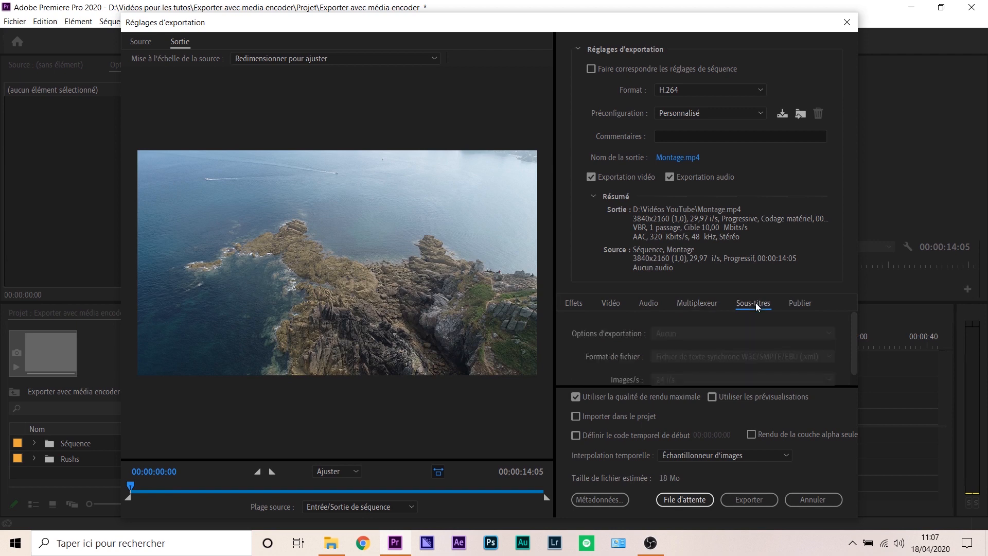
{"action": "left_click", "coordinate": [798, 307]}
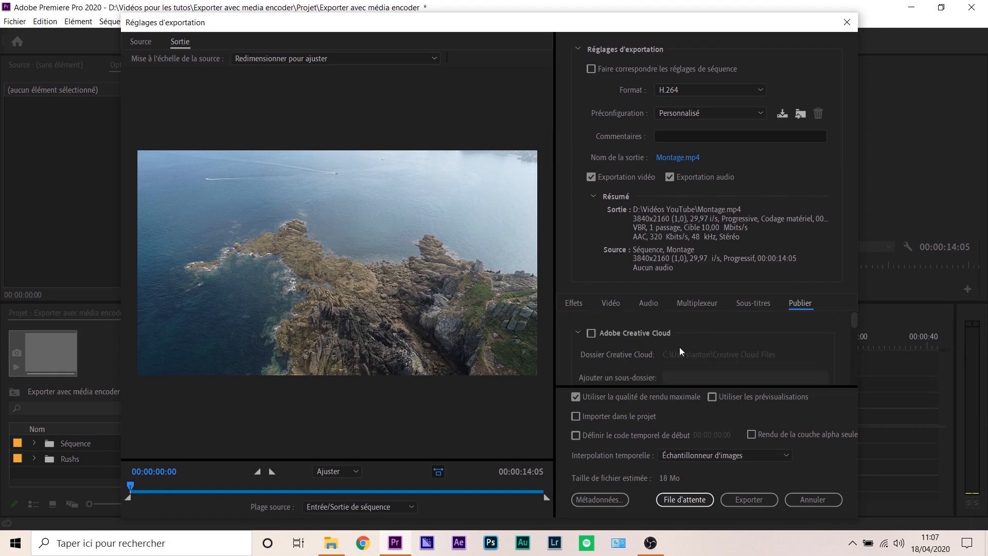
{"action": "scroll", "coordinate": [638, 366], "scroll_direction": "down", "scroll_amount": 4}
{"action": "scroll", "coordinate": [627, 356], "scroll_direction": "up", "scroll_amount": 4}
{"action": "left_click", "coordinate": [610, 302]}
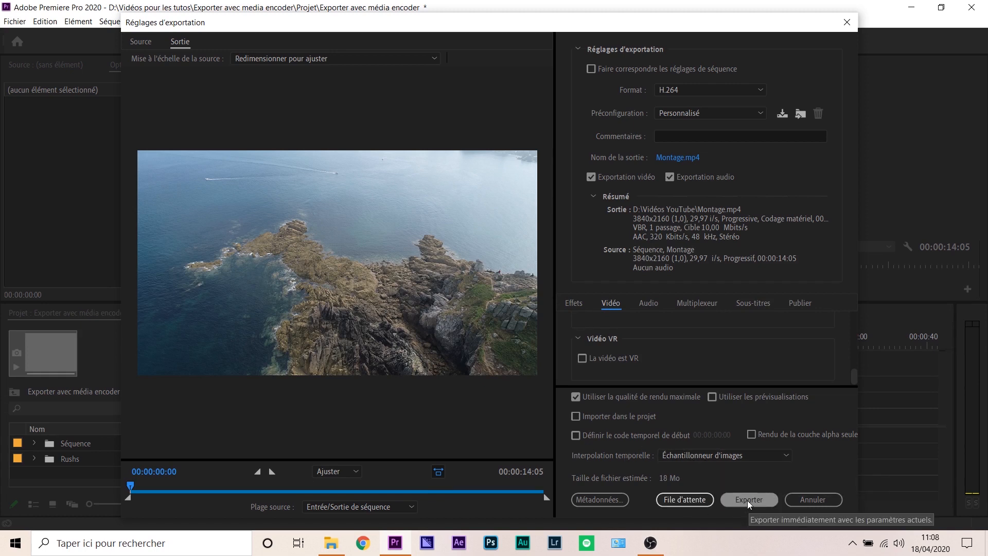
Send the Montage export to the Media Encoder queue and start encoding it
{"action": "left_click", "coordinate": [679, 503]}
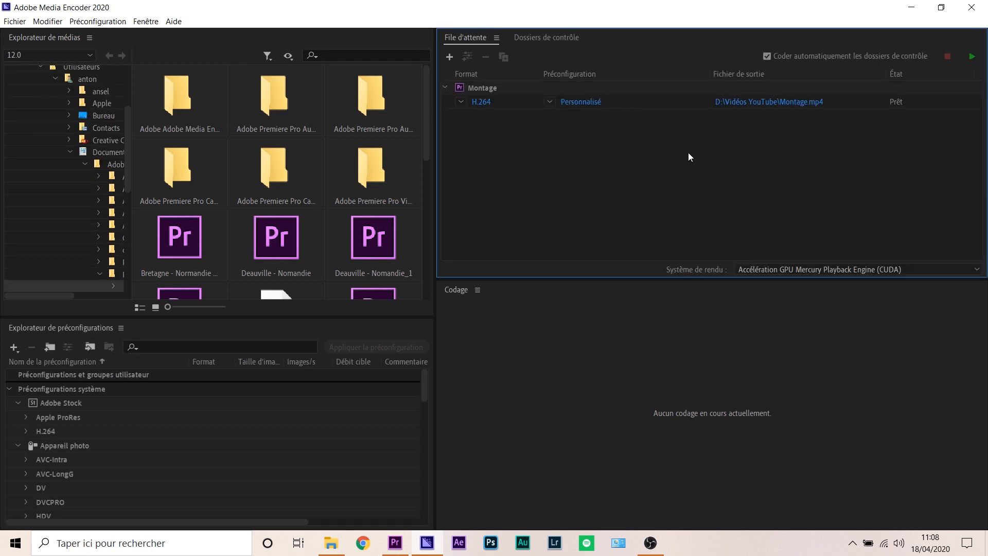
{"action": "left_click", "coordinate": [972, 58]}
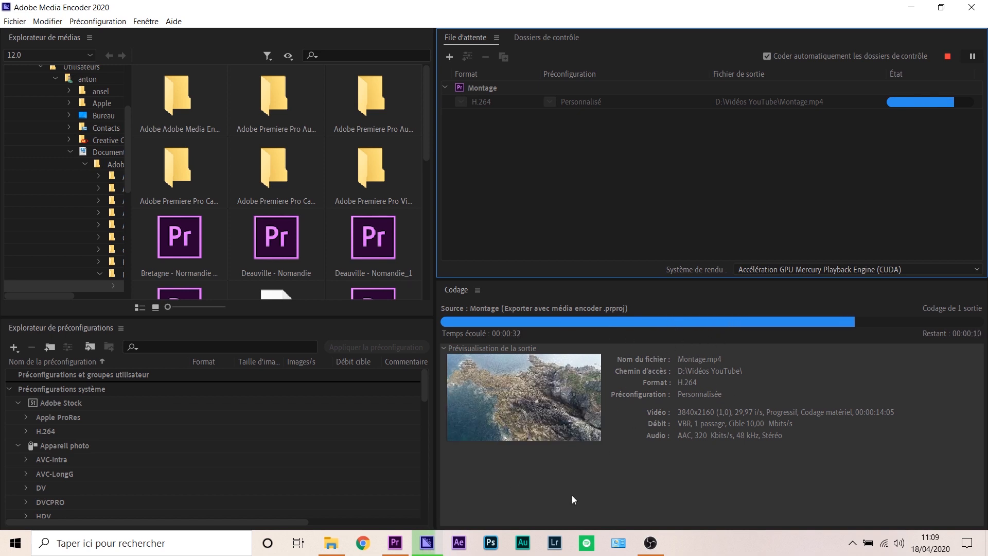
Switch to Premiere Pro during the encoding, move the playhead to 00:00:04:23, and close Media Encoder once the Montage export has finished
{"action": "left_click", "coordinate": [395, 543]}
{"action": "mouse_move", "coordinate": [578, 352]}
{"action": "left_mouse_down"}
{"action": "mouse_move", "coordinate": [605, 350]}
{"action": "mouse_move", "coordinate": [568, 350]}
{"action": "mouse_move", "coordinate": [591, 351]}
{"action": "mouse_move", "coordinate": [579, 348]}
{"action": "left_mouse_up"}
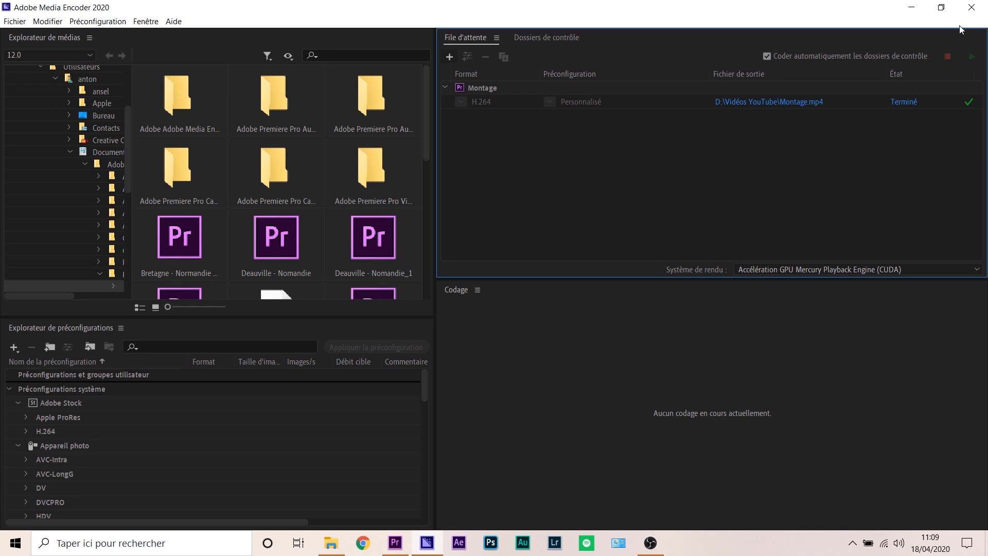
{"action": "left_click", "coordinate": [972, 8]}
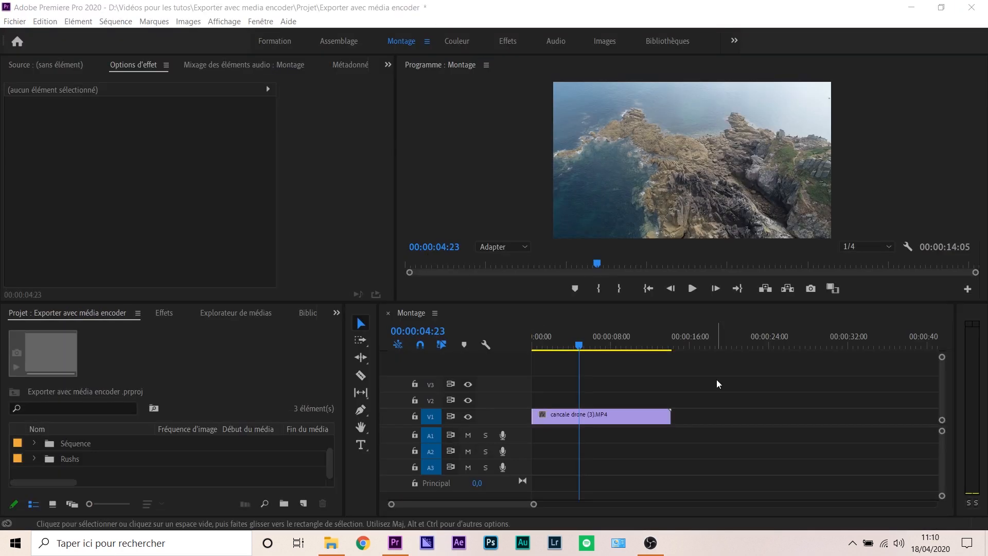